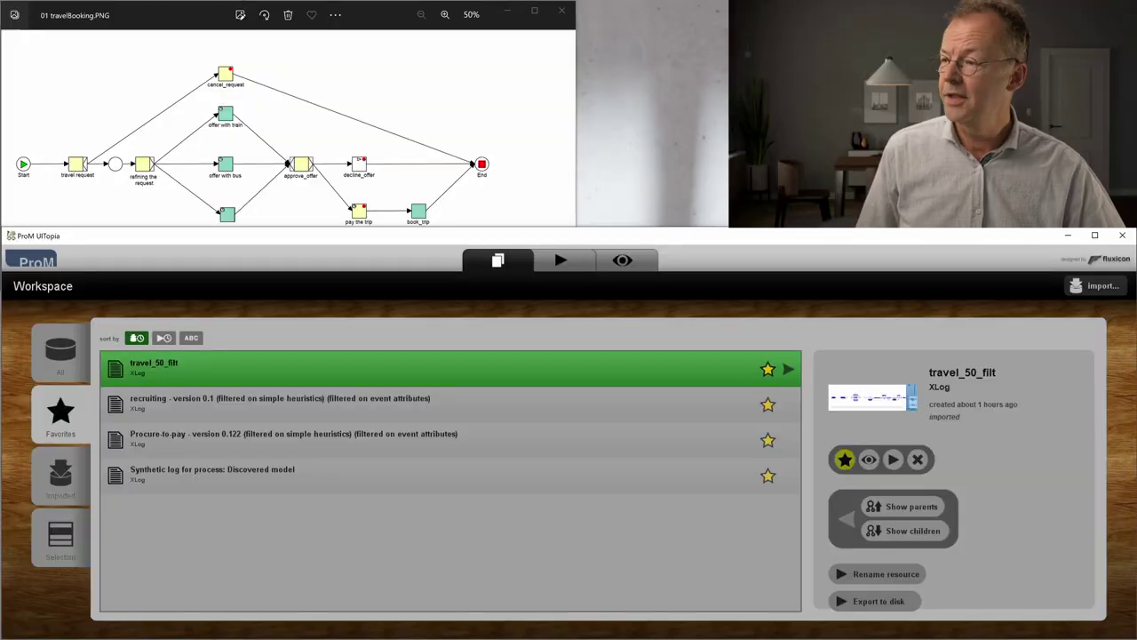
Step: Mine the travel_50_filt log's process map and bring the reference image viewer forward
left_click(149, 24)
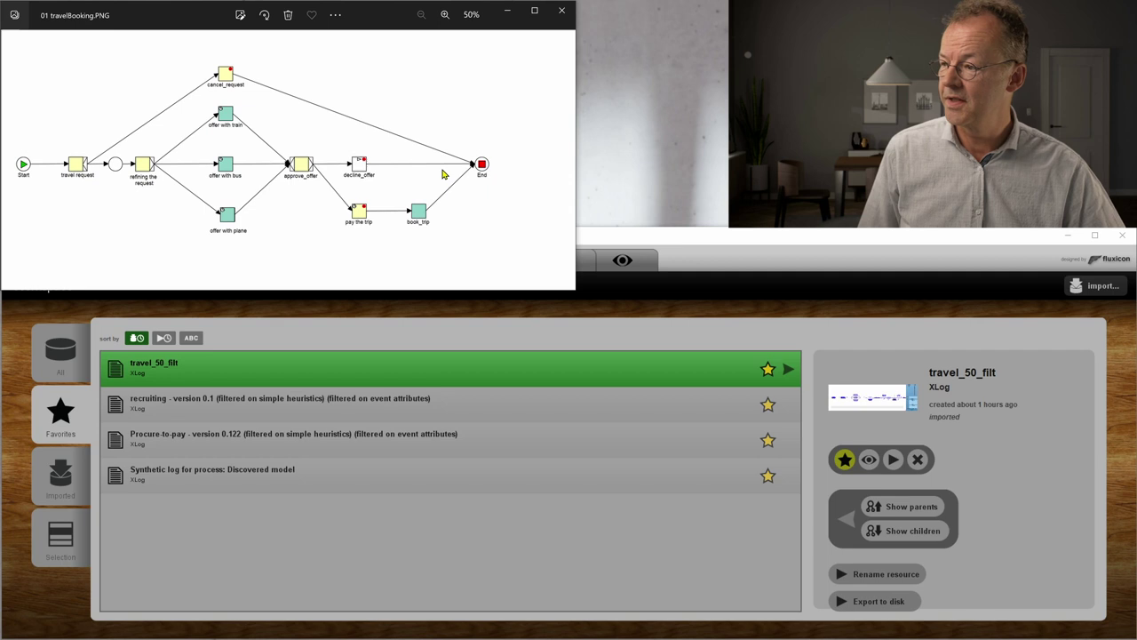
left_click(894, 460)
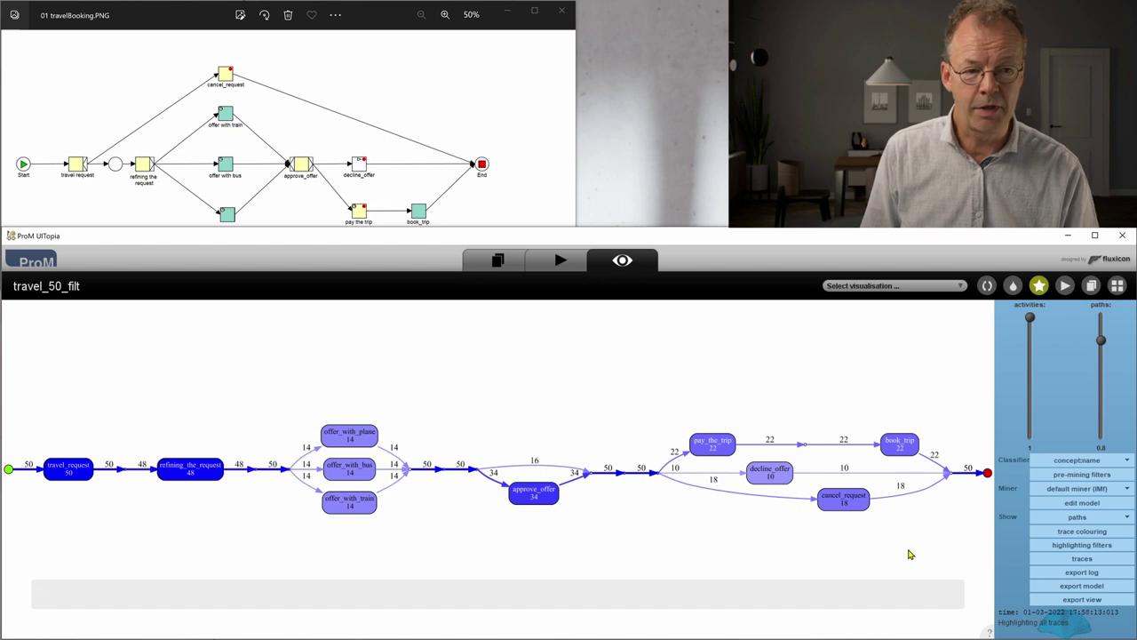
left_click(471, 131)
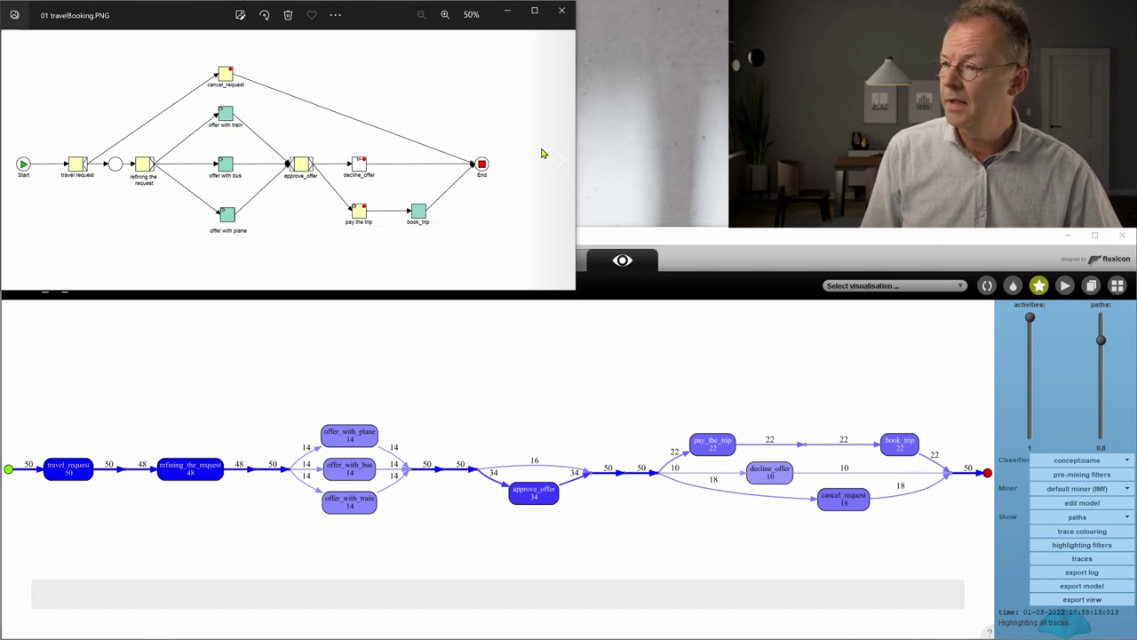
Step: Advance the reference viewer to recruitingTopLevel, then mine the recruiting log's process map
left_click(557, 160)
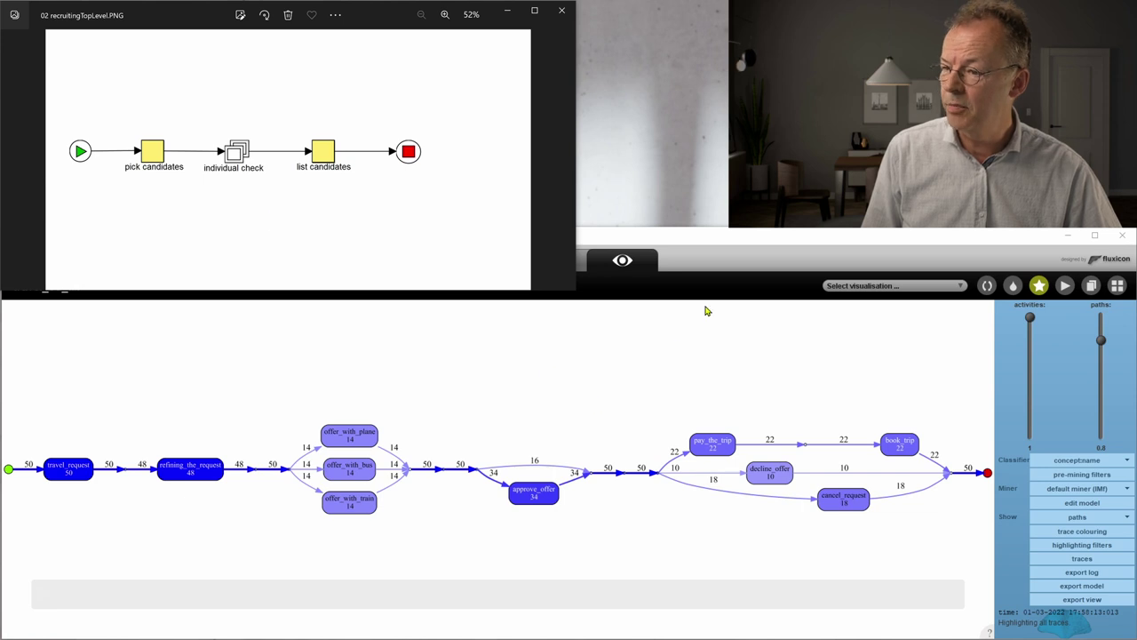
left_click(725, 243)
left_click(487, 260)
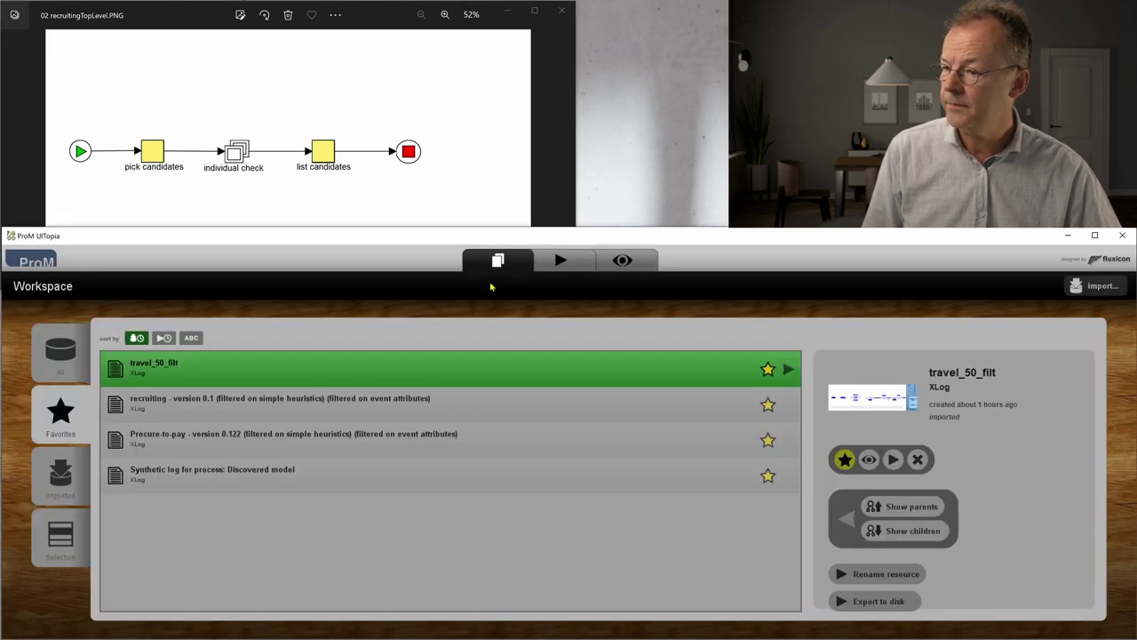
left_click(274, 399)
left_click(871, 459)
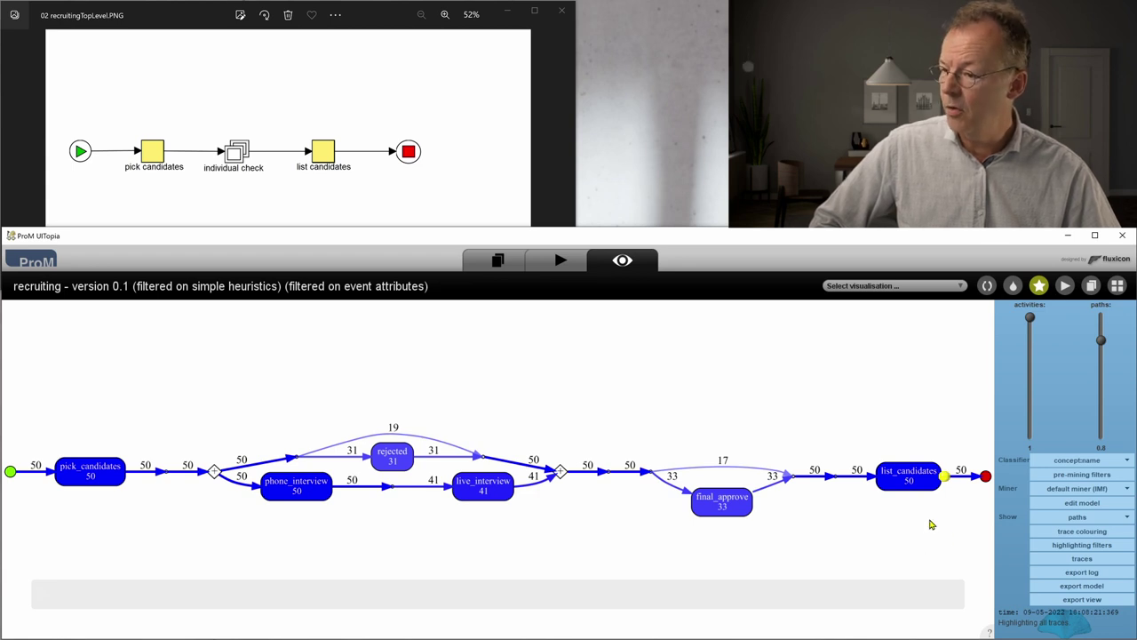
Step: Compare the mined recruiting model against the recruitingSubnet reference image
left_click(453, 117)
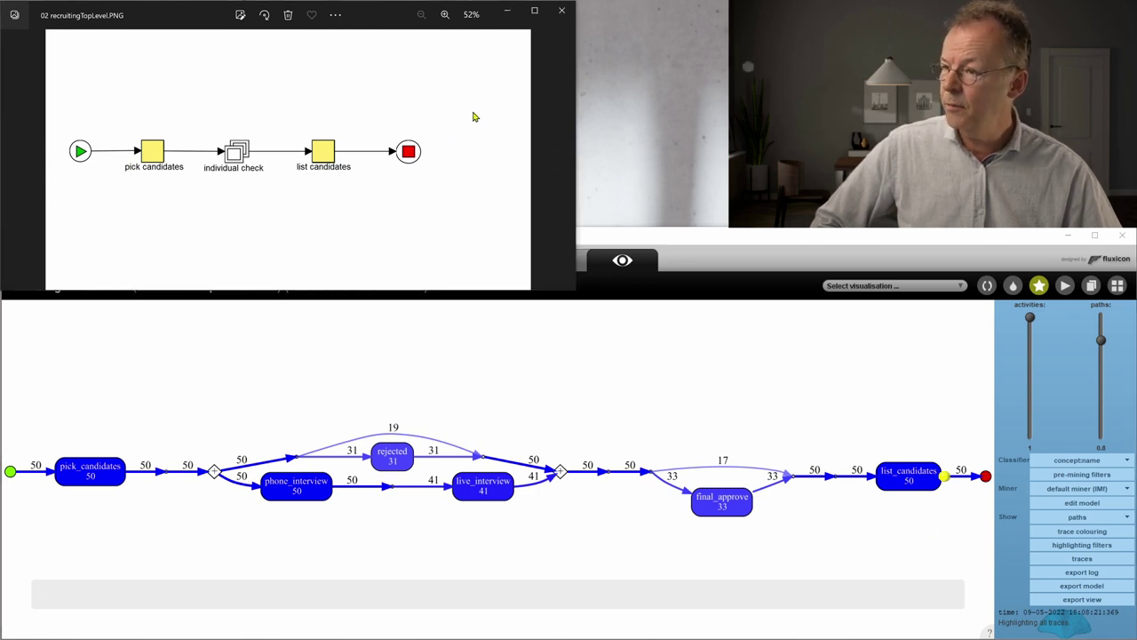
left_click(558, 159)
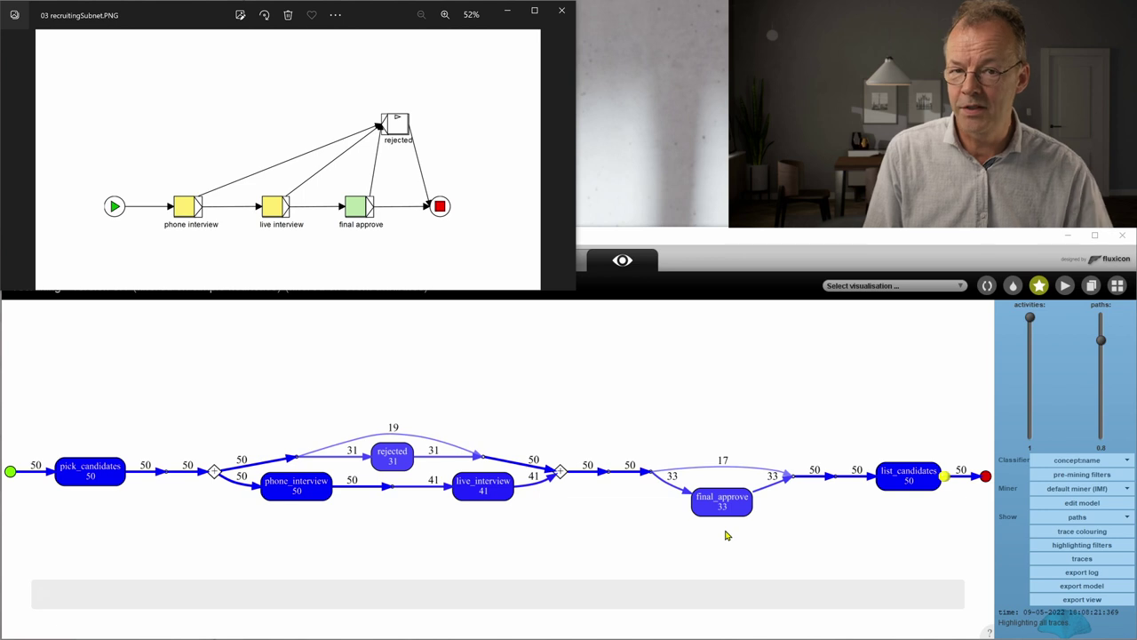
left_click(753, 238)
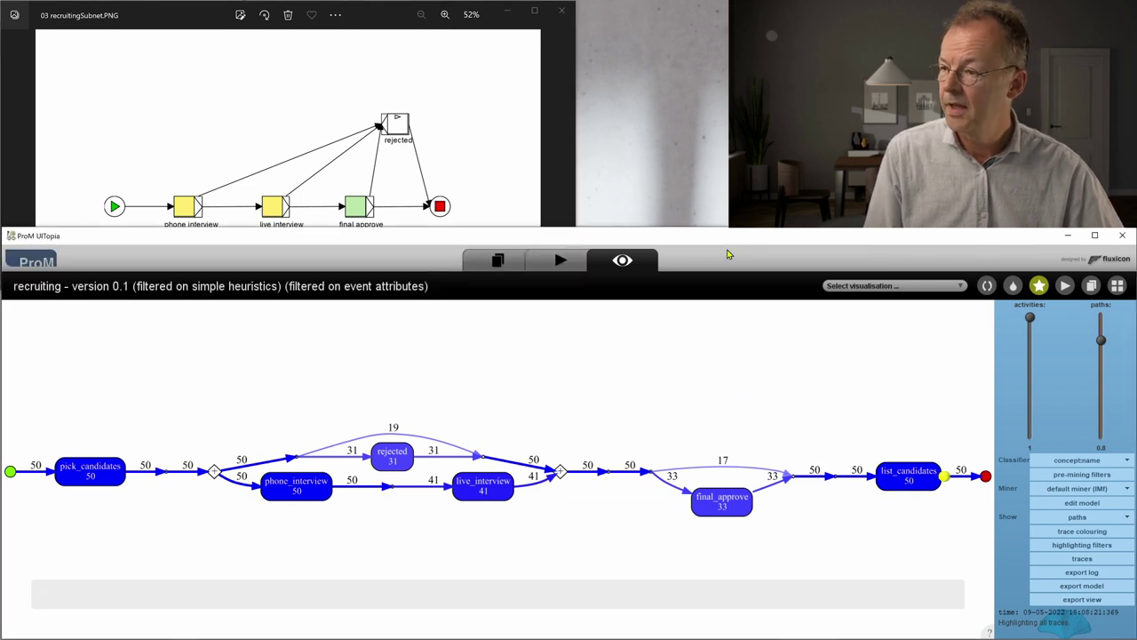
left_click(507, 116)
Step: Advance the reference viewer to p2pTopLevel, then mine the Procure-to-pay log's process map
left_click(559, 161)
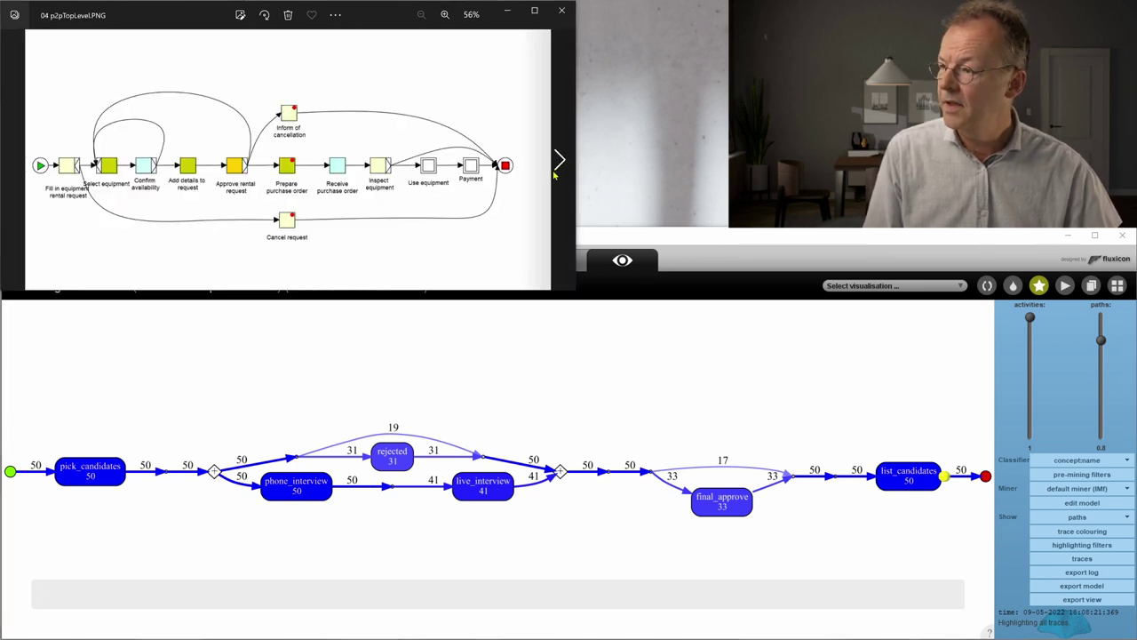
left_click(613, 384)
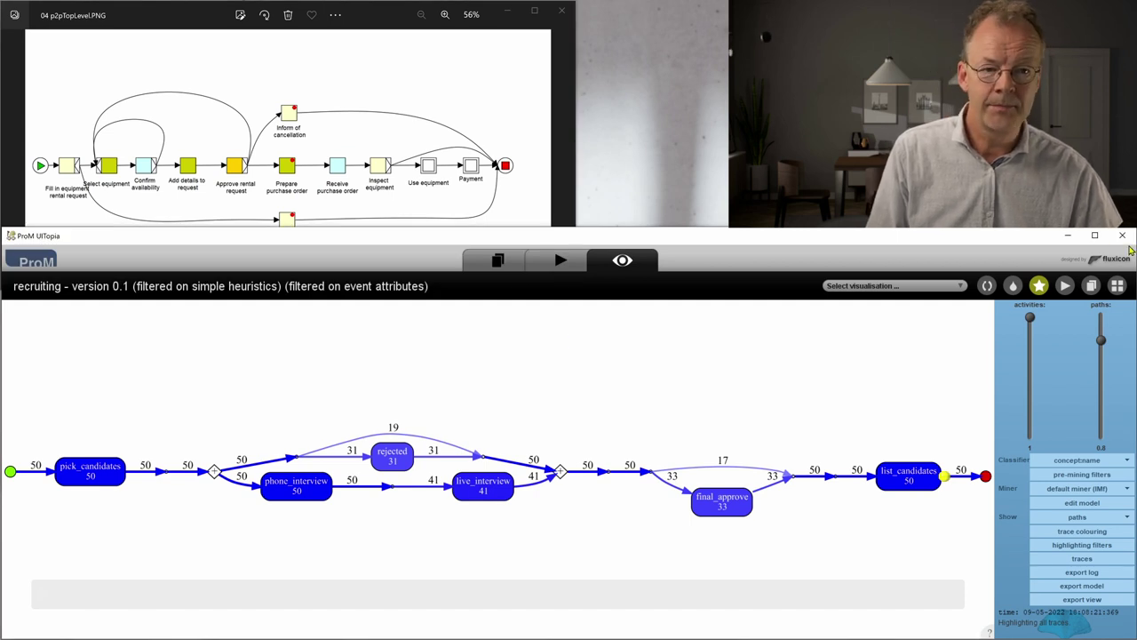
left_click(498, 260)
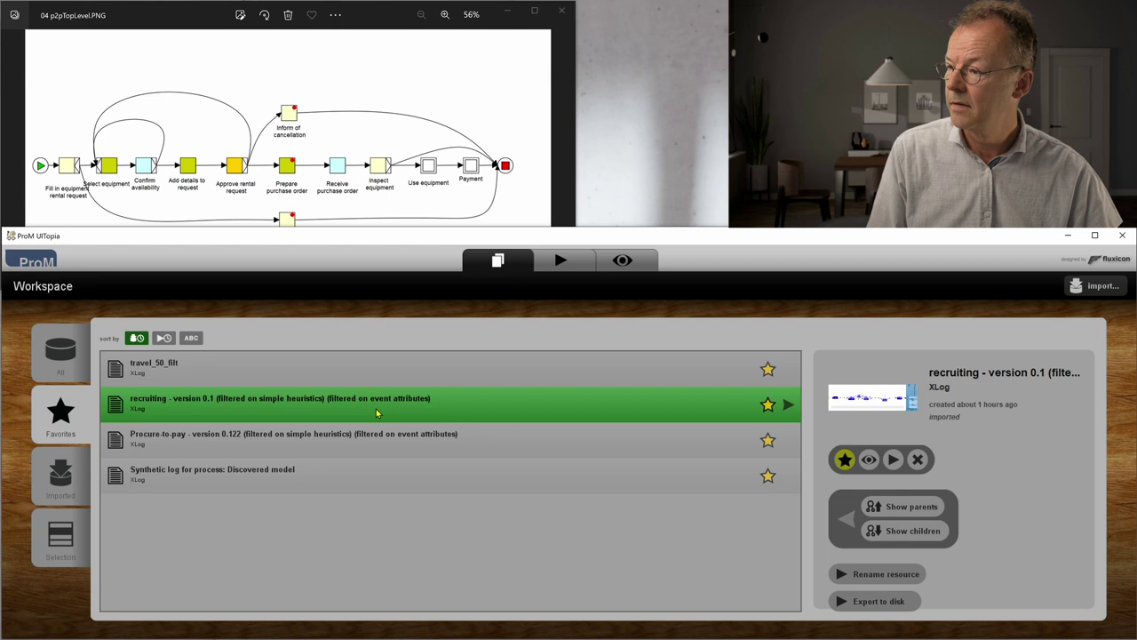
left_click(321, 435)
left_click(869, 460)
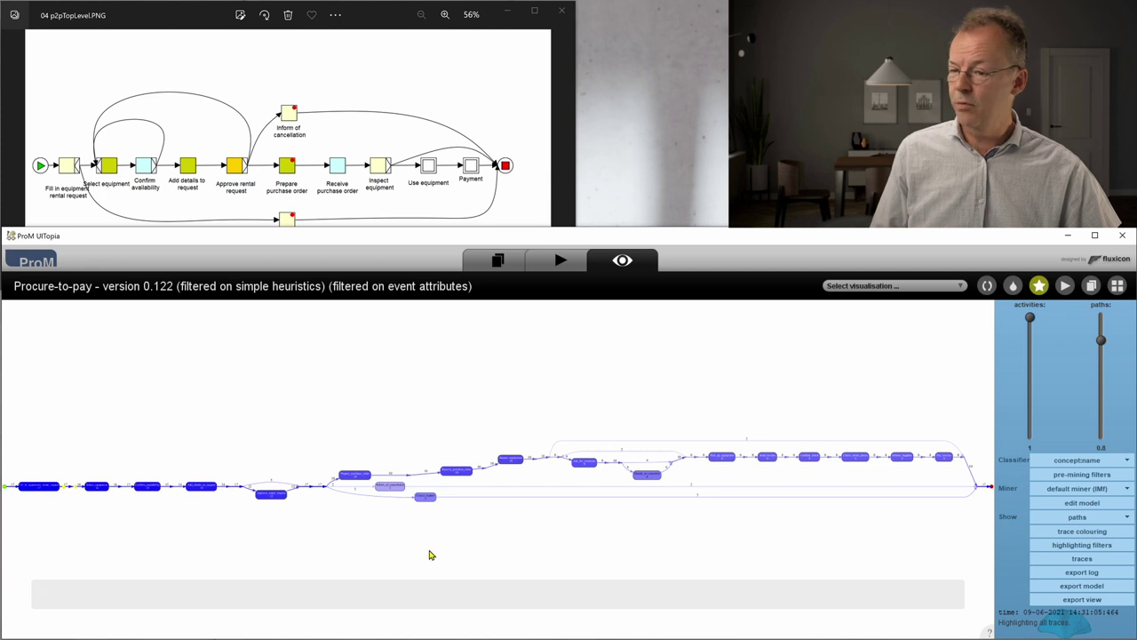
Step: Compare the p2pPayment and p2pUseEquipment reference images with the mined Procure-to-pay model, zooming in
left_click(558, 162)
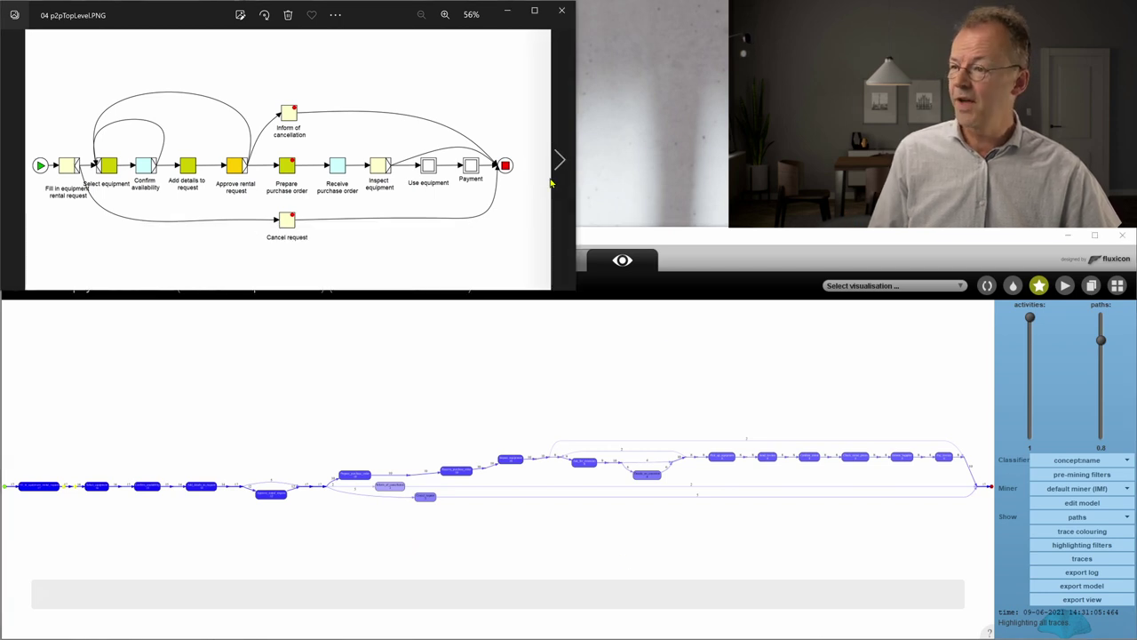
left_click(559, 163)
left_click(558, 163)
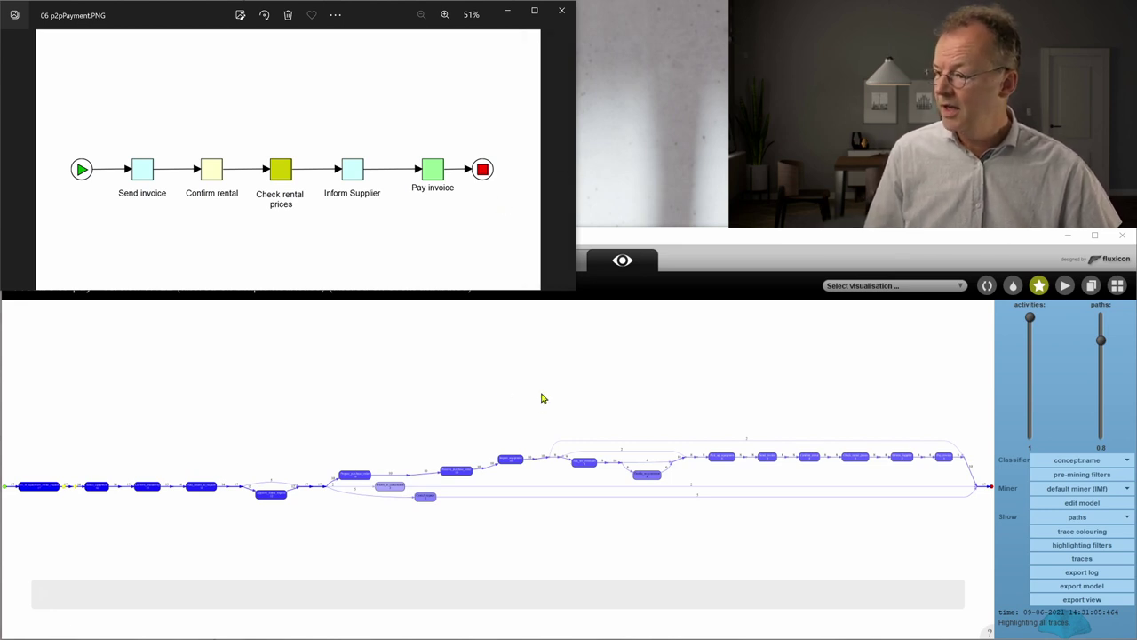
scroll(624, 485, "up", 3)
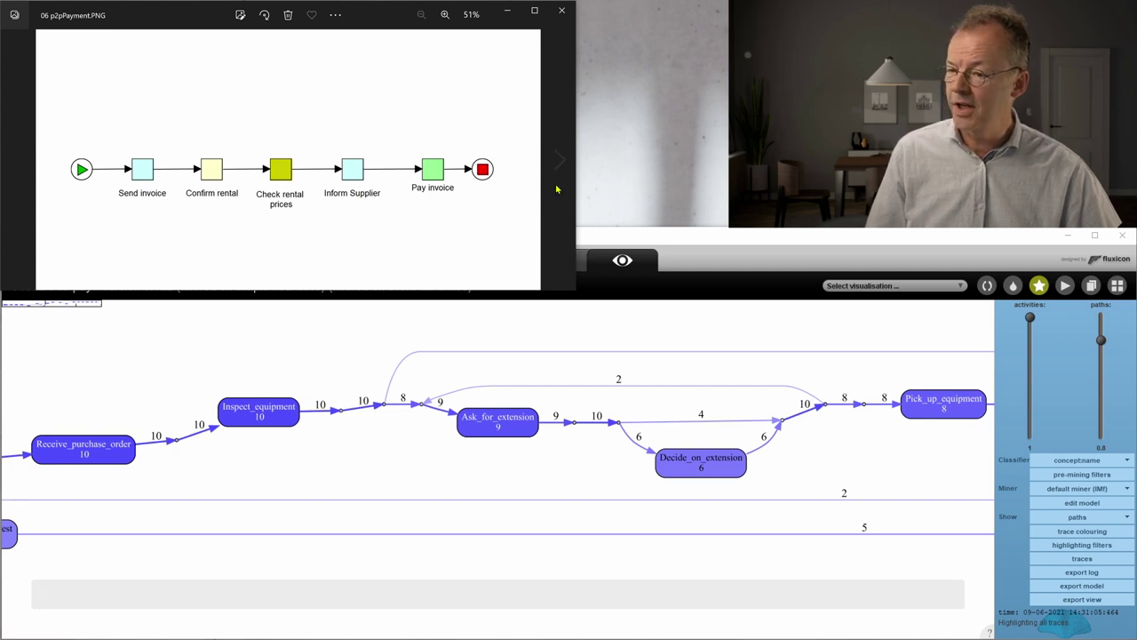
key("Left")
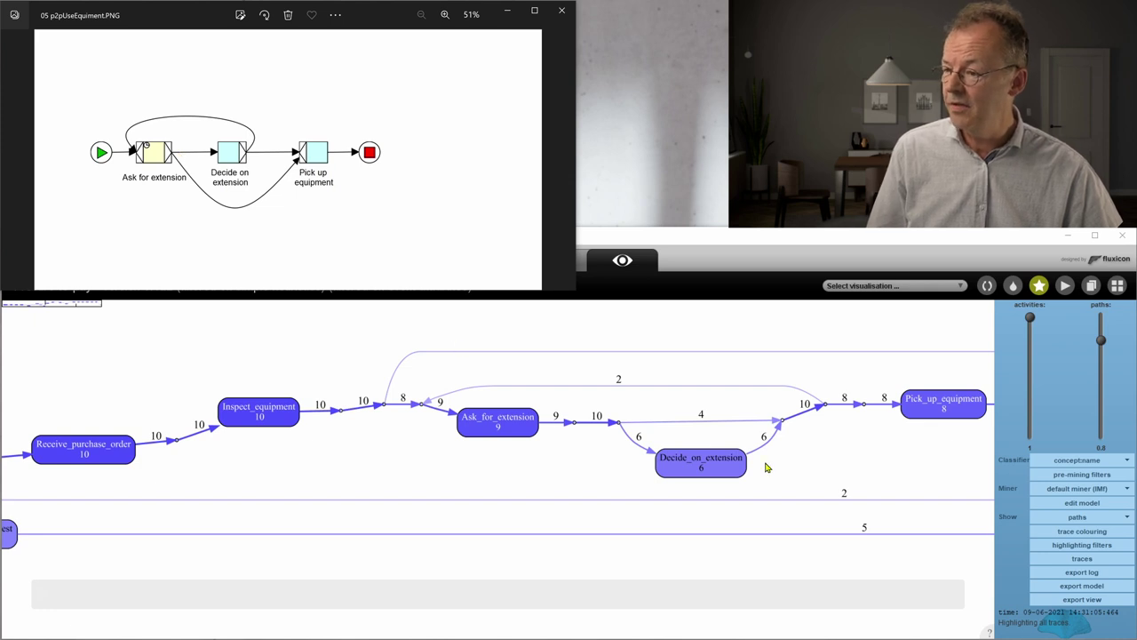
scroll(766, 467, "down", 5)
scroll(767, 468, "up", 3)
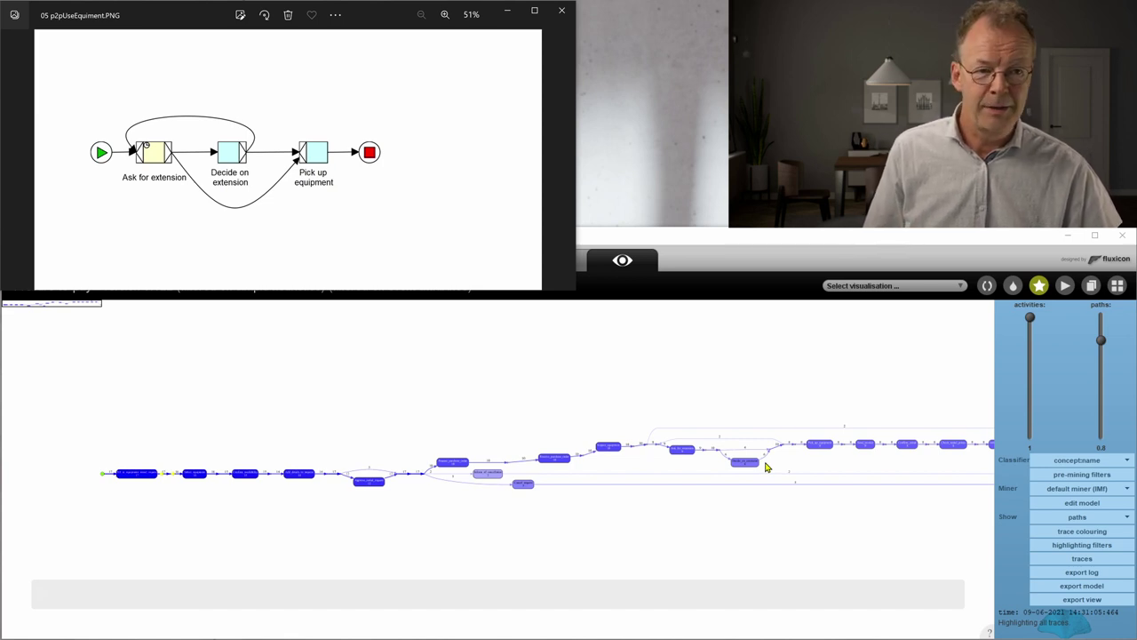
left_click(681, 246)
Step: Mine the synthetic report-writing log and advance the reference viewer to 07 writeReport.PNG
left_click(494, 262)
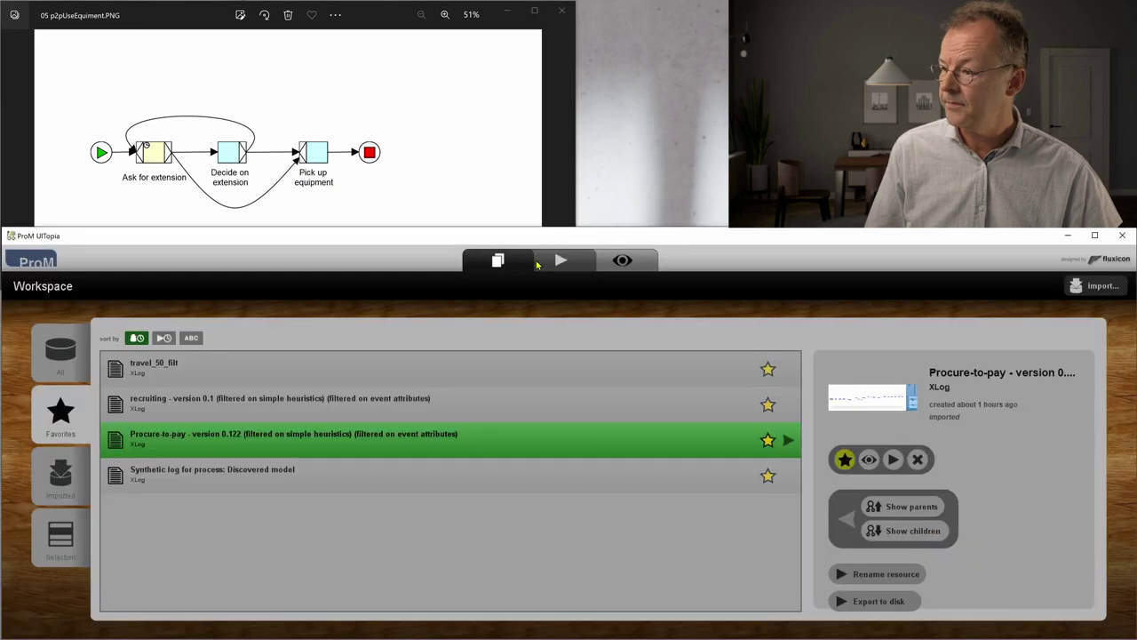
left_click(238, 480)
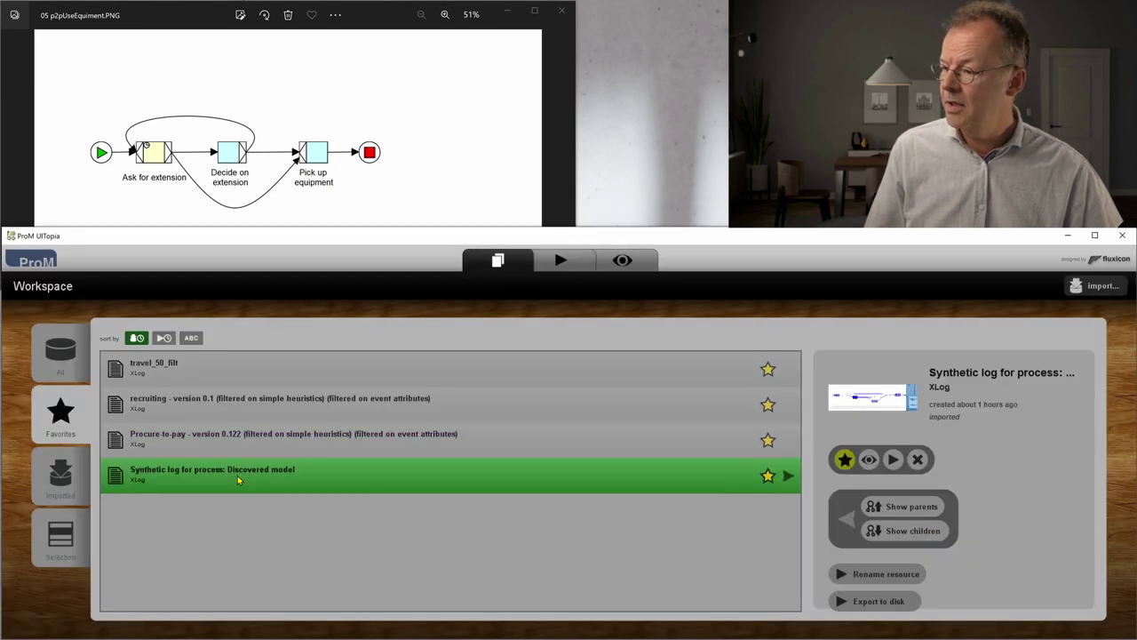
left_click(870, 460)
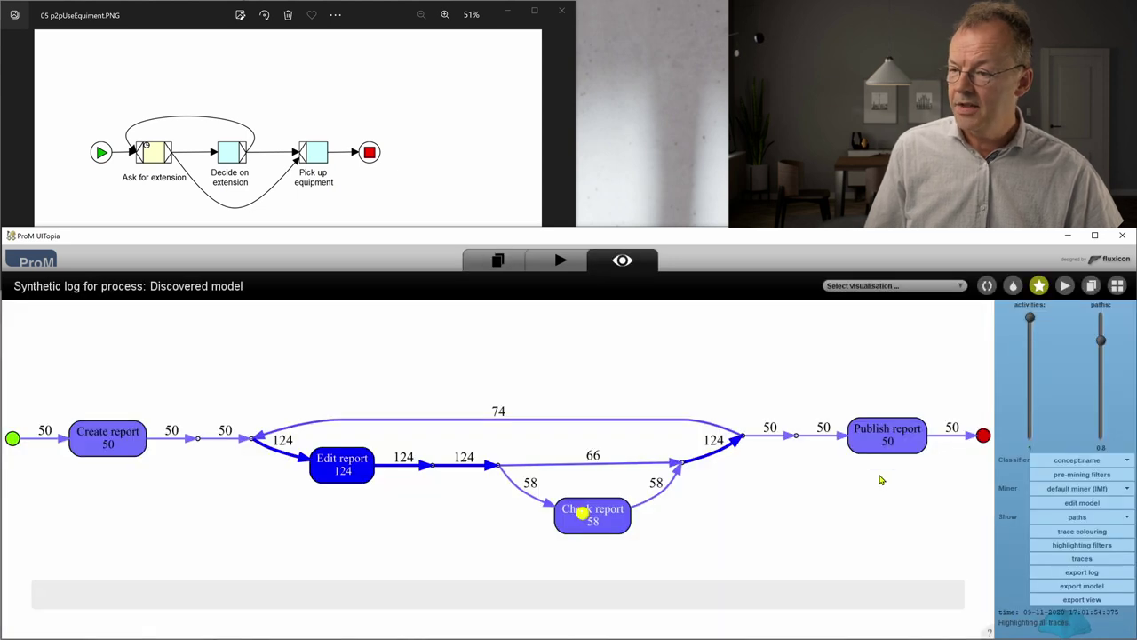
left_click(471, 120)
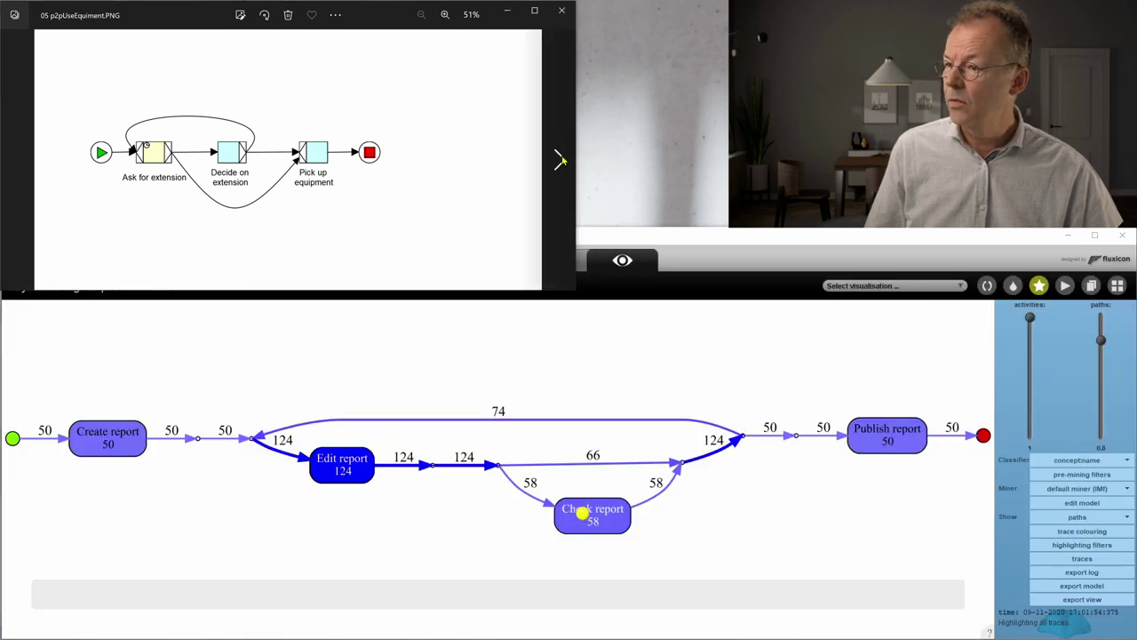
left_click(559, 158)
left_click(560, 162)
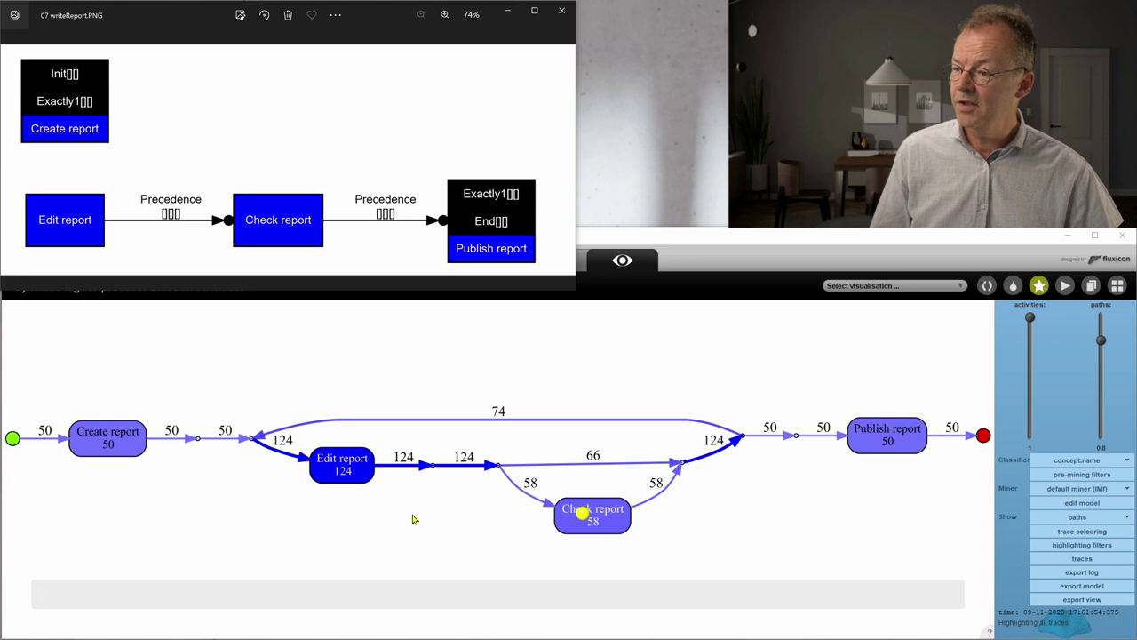
left_click(371, 473)
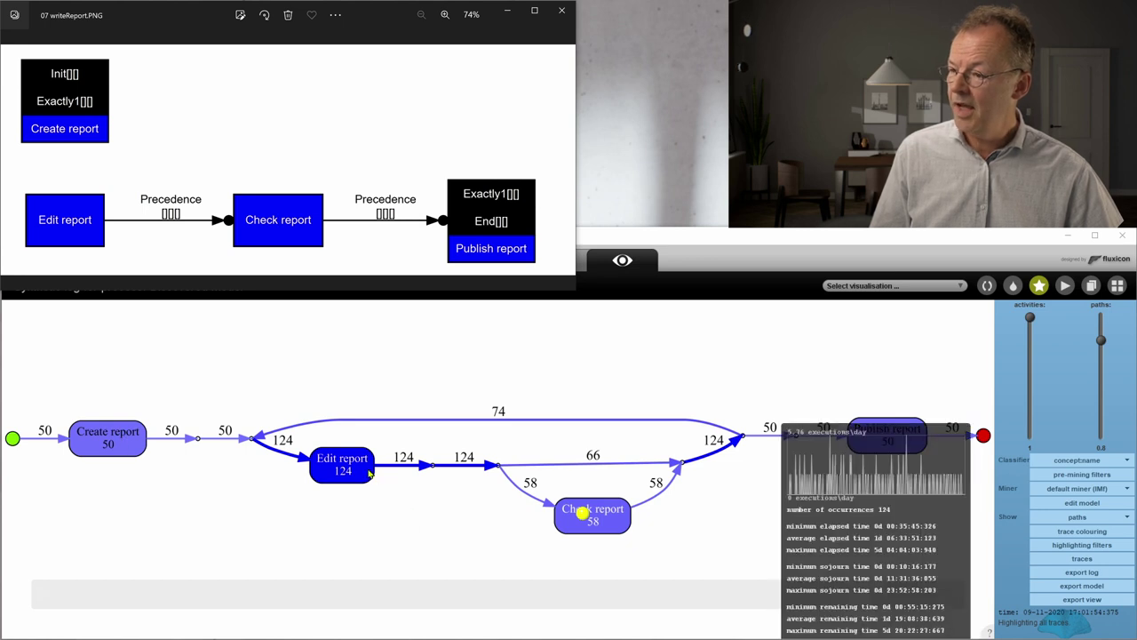